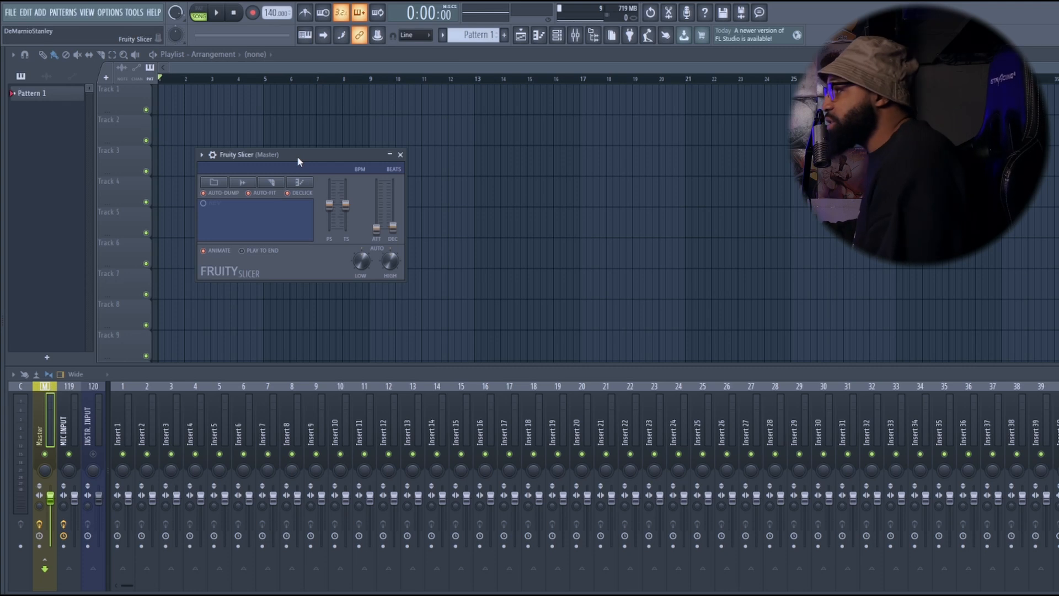
Look at the empty Fruity Slicer's volume envelope settings and return to its sample view
{"action": "left_click_drag", "start_coordinate": [297, 156], "coordinate": [314, 151]}
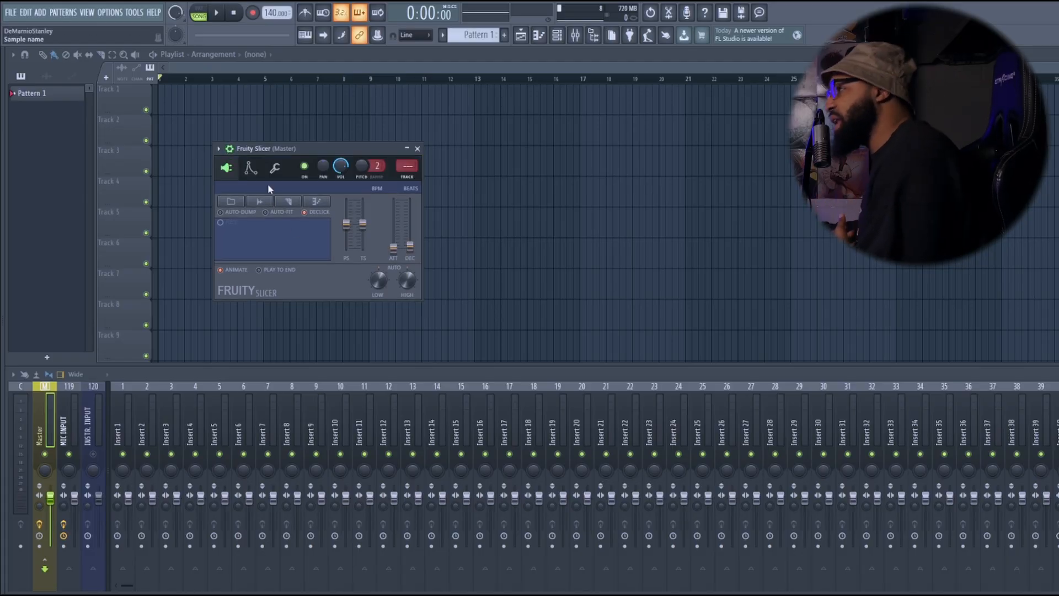
{"action": "left_click", "coordinate": [253, 171]}
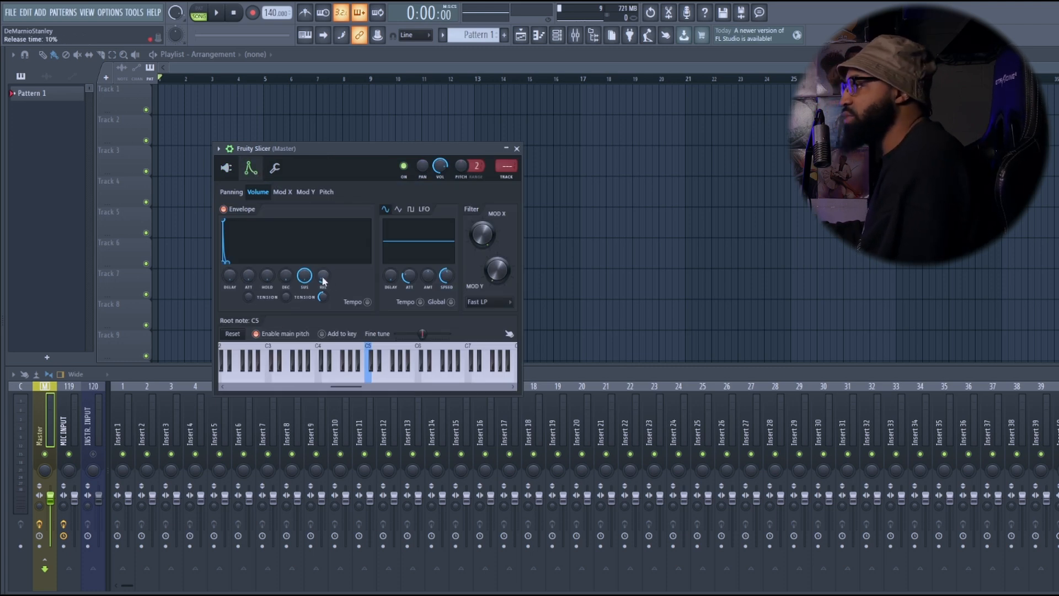
{"action": "left_click", "coordinate": [226, 169]}
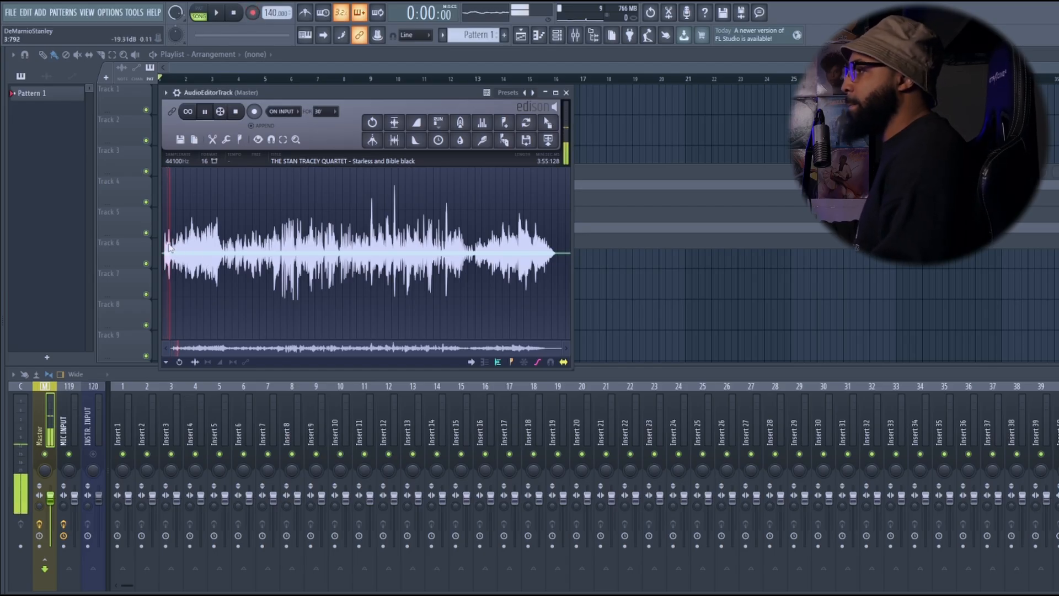
Slice the Stan Tracey Quartet sample region in Fruity Slicer using the Beat slicing option
{"action": "scroll", "coordinate": [169, 248], "scroll_direction": "up", "scroll_amount": 5}
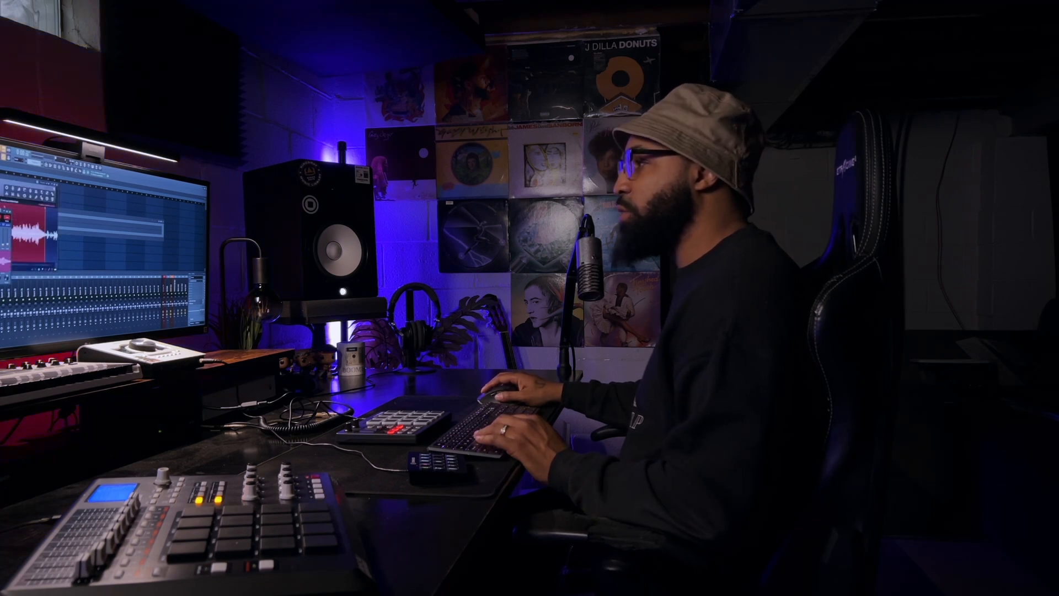
{"action": "left_click", "coordinate": [58, 187]}
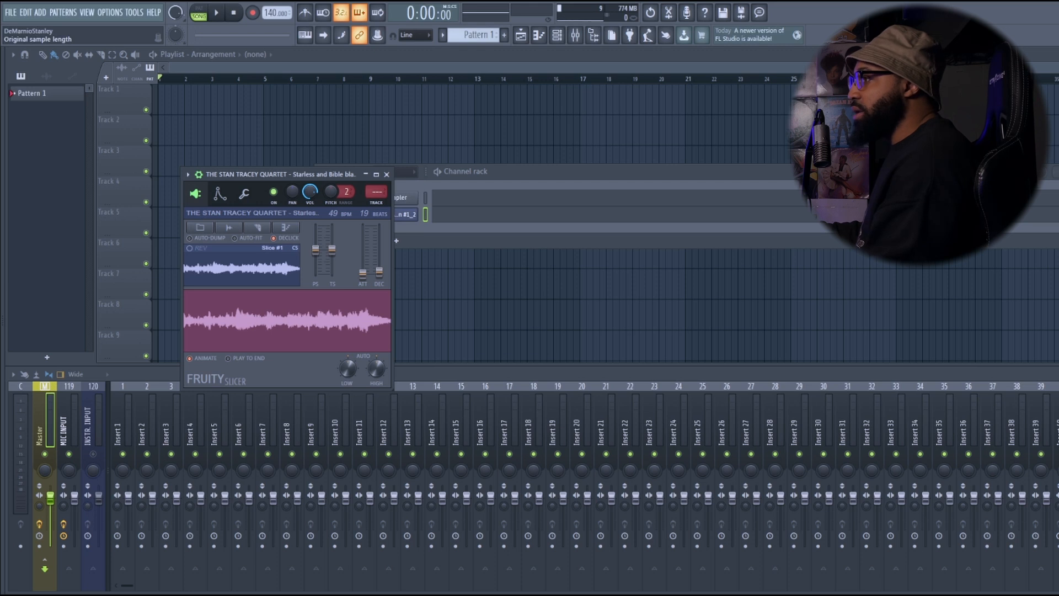
{"action": "left_click", "coordinate": [266, 229]}
{"action": "left_click", "coordinate": [297, 341]}
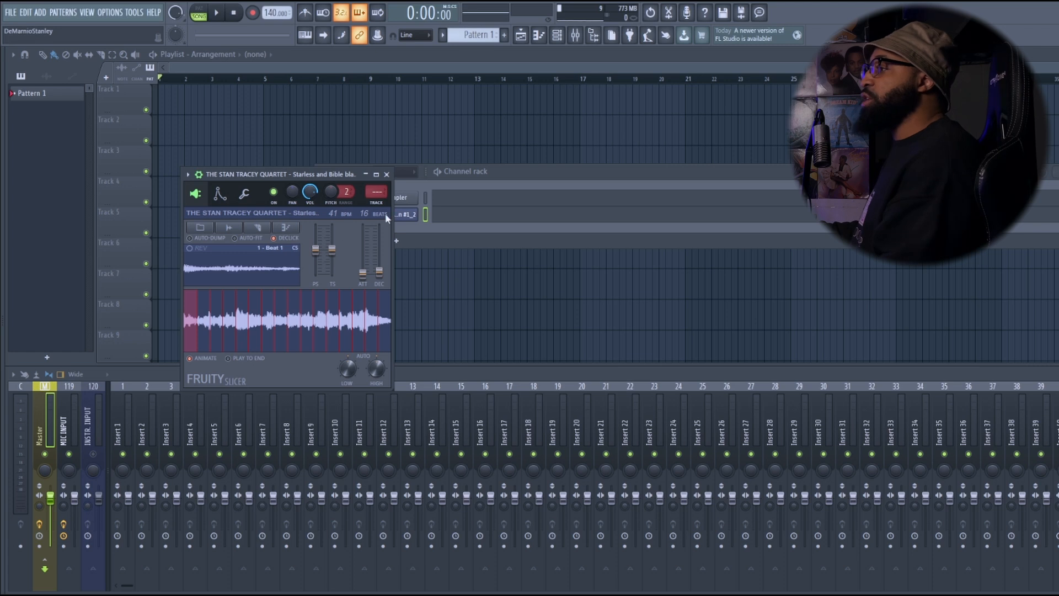
{"action": "left_click", "coordinate": [258, 228]}
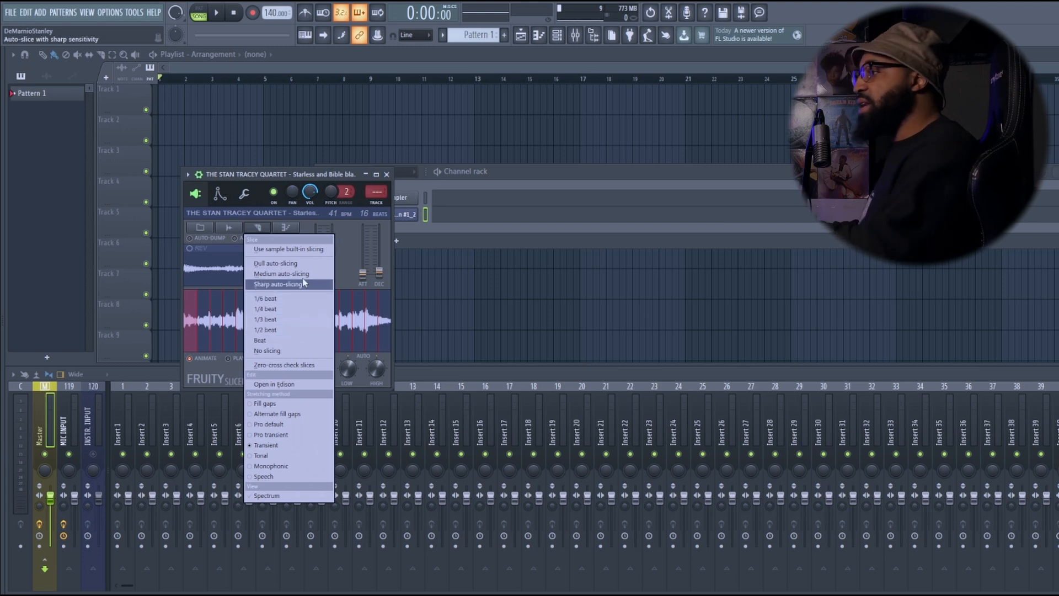
{"action": "left_click", "coordinate": [302, 342]}
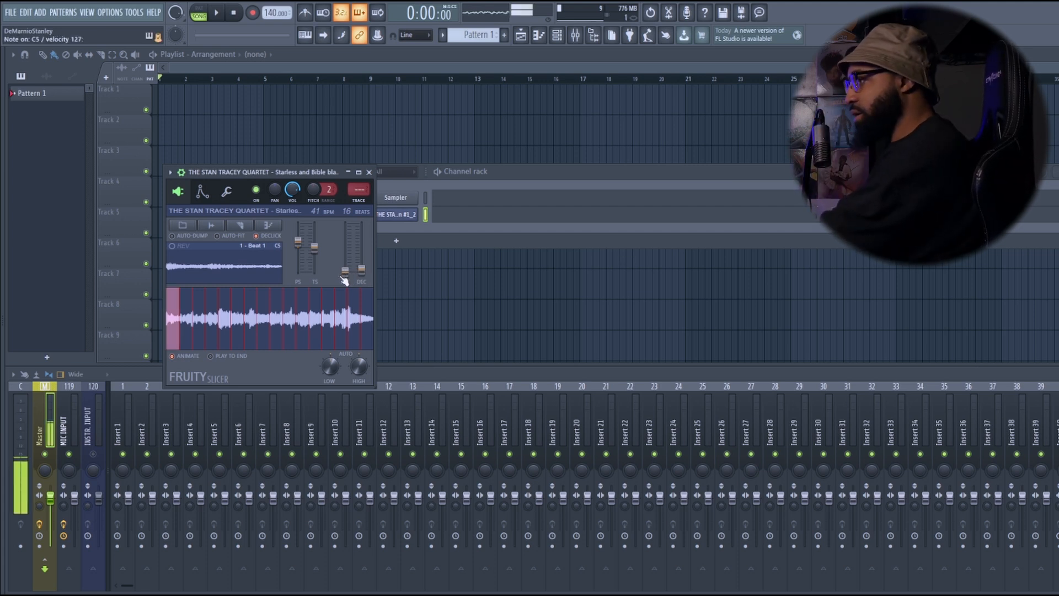
Try a much longer slice attack on the beat-sliced sample and return it to its minimum
{"action": "left_click_drag", "start_coordinate": [345, 269], "coordinate": [347, 236]}
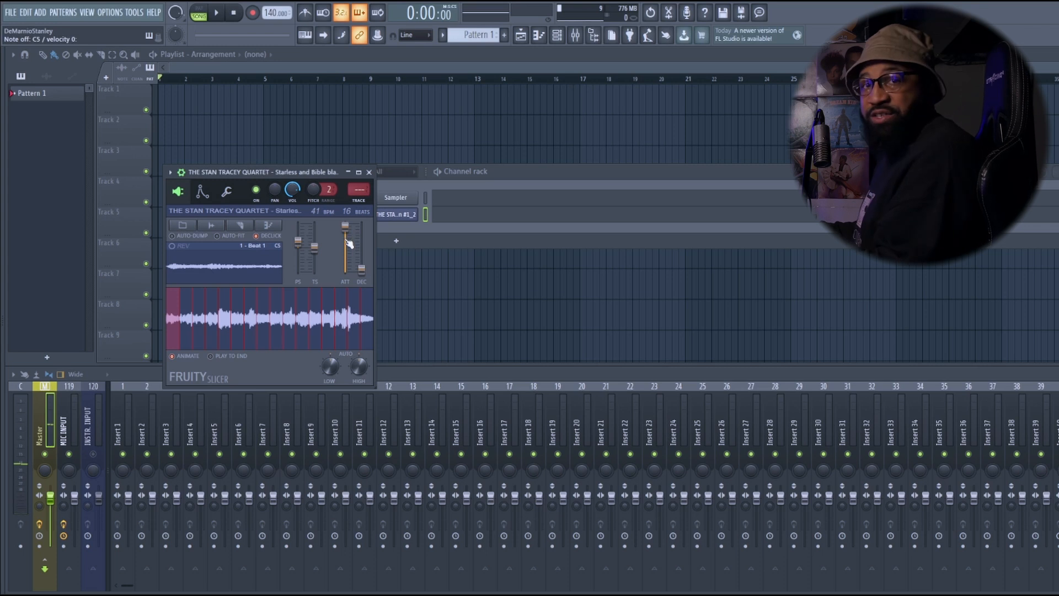
{"action": "left_click_drag", "start_coordinate": [348, 243], "coordinate": [350, 276]}
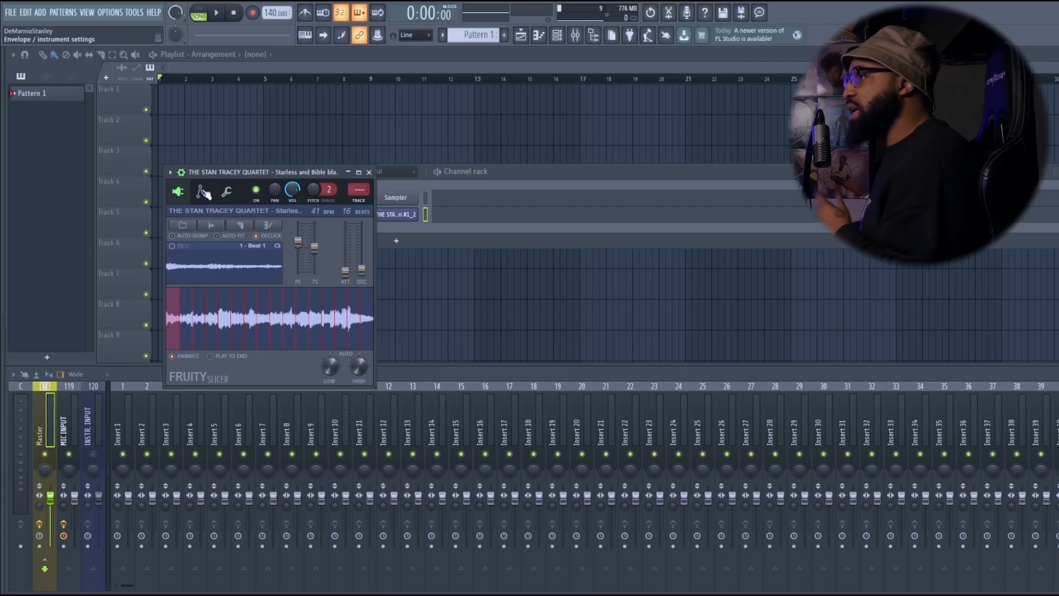
Raise the attack and release times of the beat-sliced sample's volume envelope slightly
{"action": "left_click", "coordinate": [182, 173]}
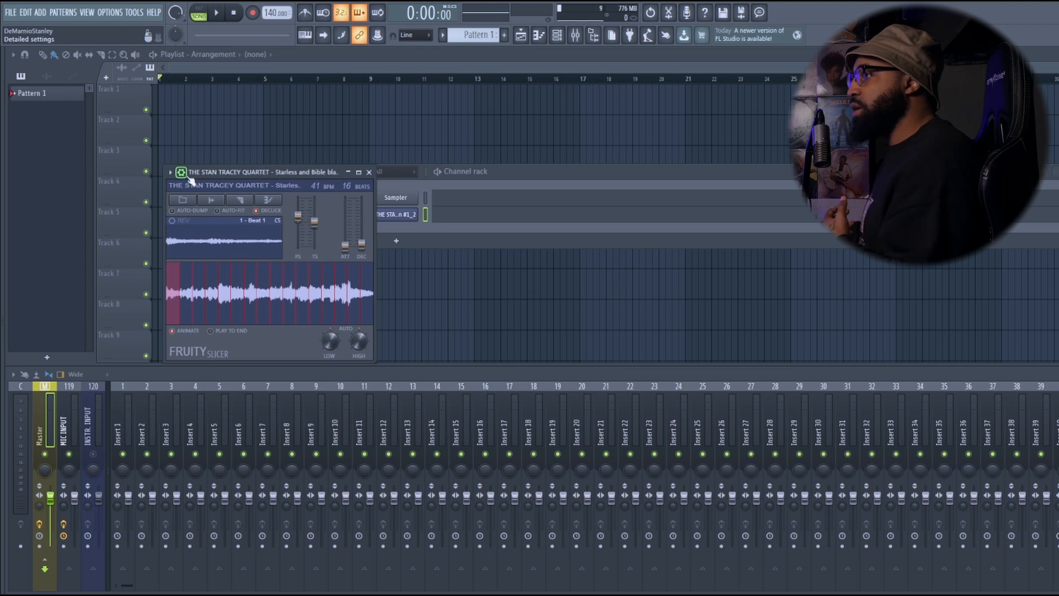
{"action": "left_click", "coordinate": [186, 175]}
{"action": "left_click", "coordinate": [202, 192]}
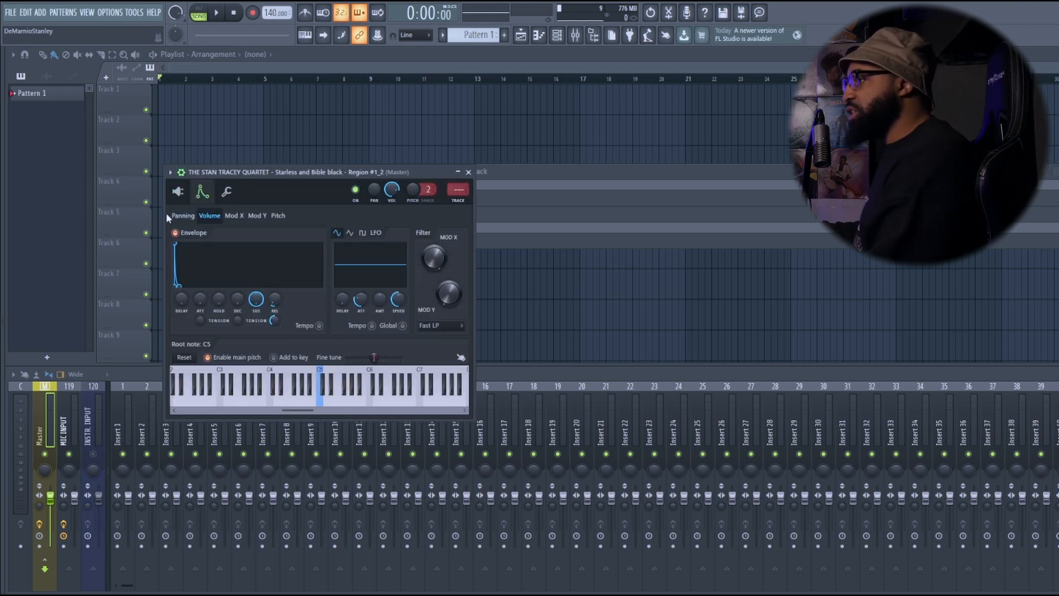
{"action": "left_click", "coordinate": [176, 194]}
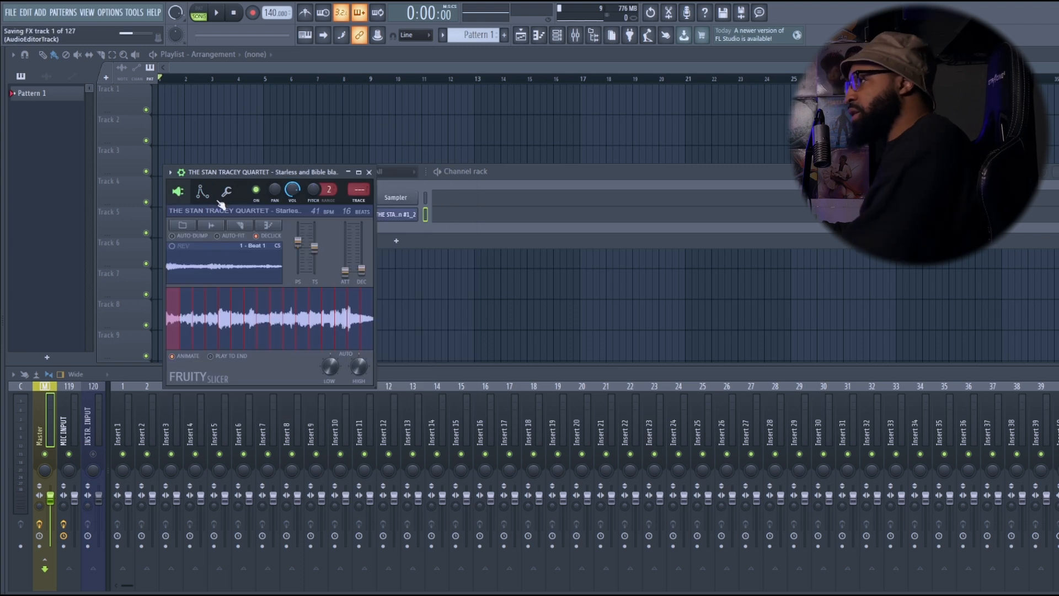
{"action": "left_click", "coordinate": [203, 191]}
{"action": "left_click", "coordinate": [226, 192]}
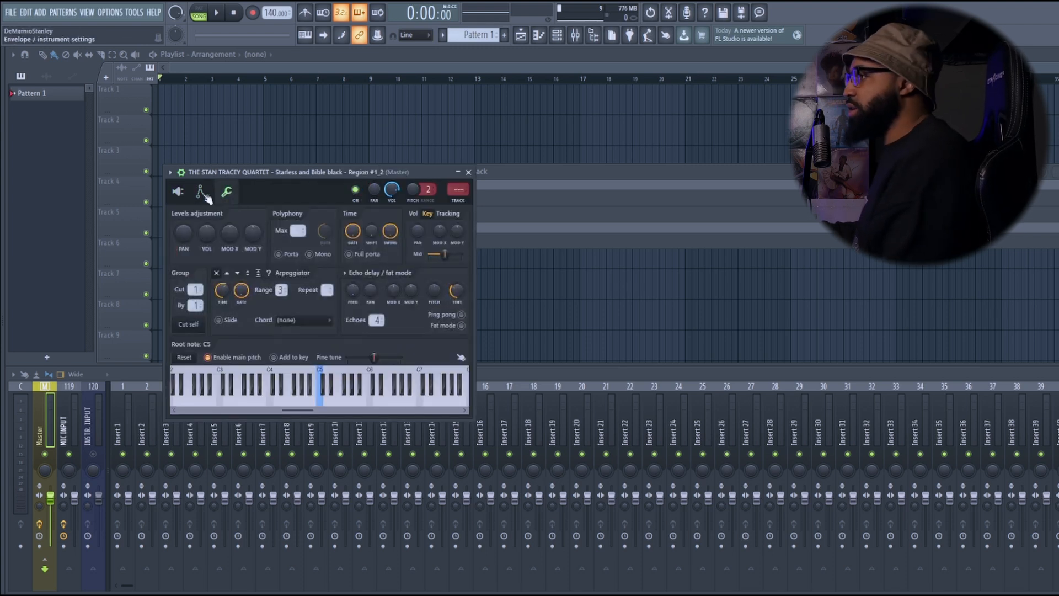
{"action": "left_click", "coordinate": [202, 191]}
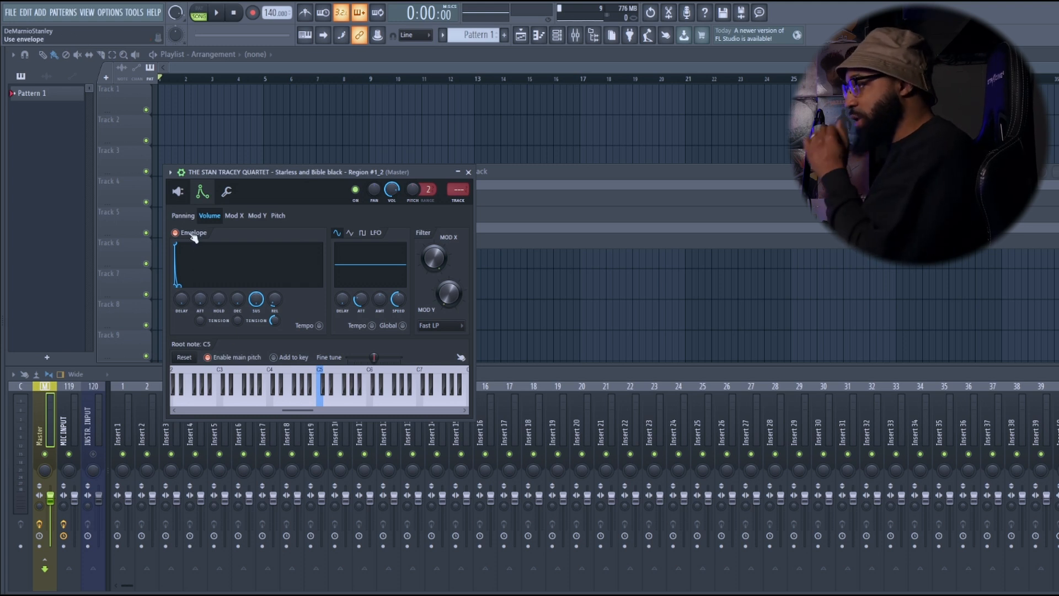
{"action": "left_click", "coordinate": [176, 233]}
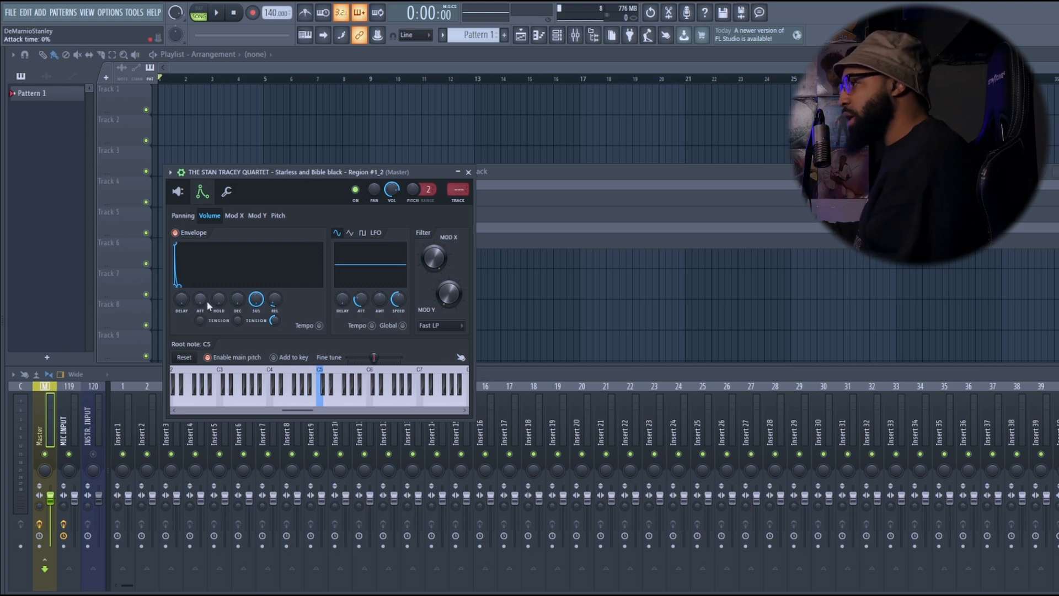
{"action": "left_click_drag", "start_coordinate": [206, 300], "coordinate": [206, 279]}
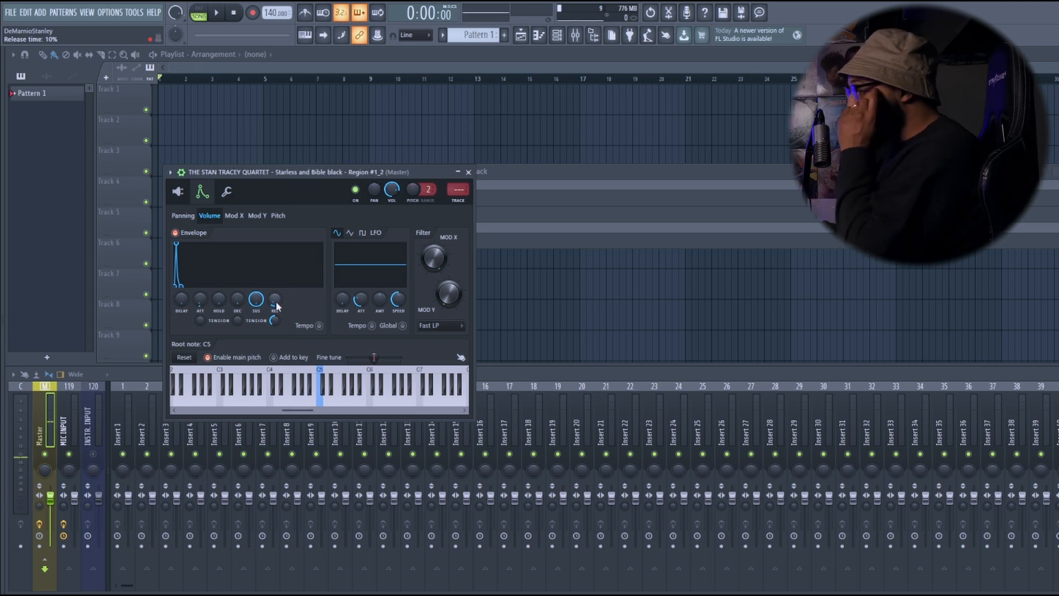
{"action": "left_click_drag", "start_coordinate": [276, 304], "coordinate": [276, 287]}
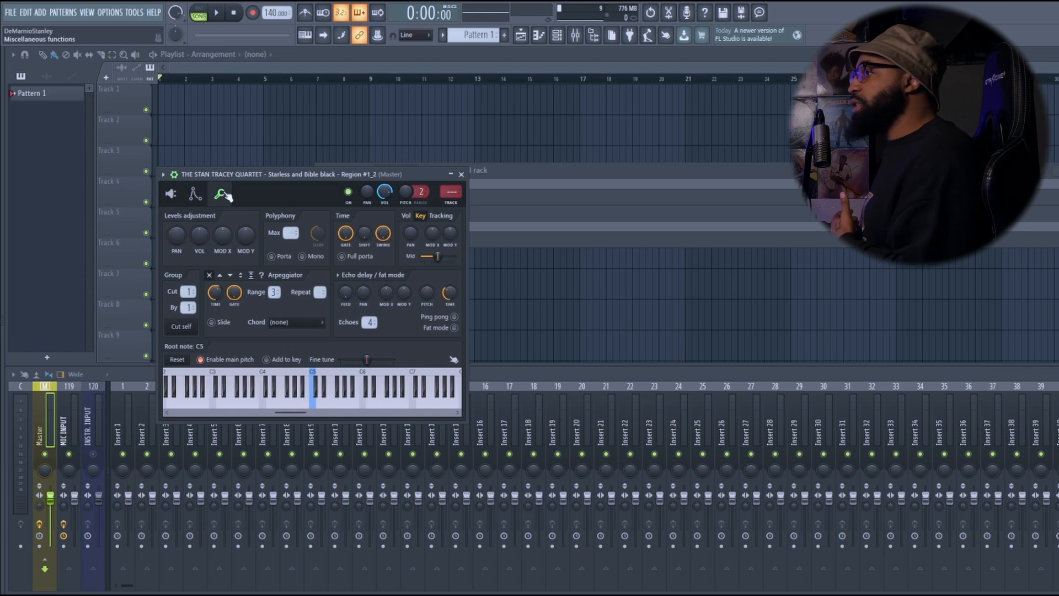
Move the beat-sliced sample's window aside and add a second Fruity Slicer loaded with the Region #1 audio
{"action": "left_click", "coordinate": [175, 174]}
{"action": "left_click", "coordinate": [175, 175]}
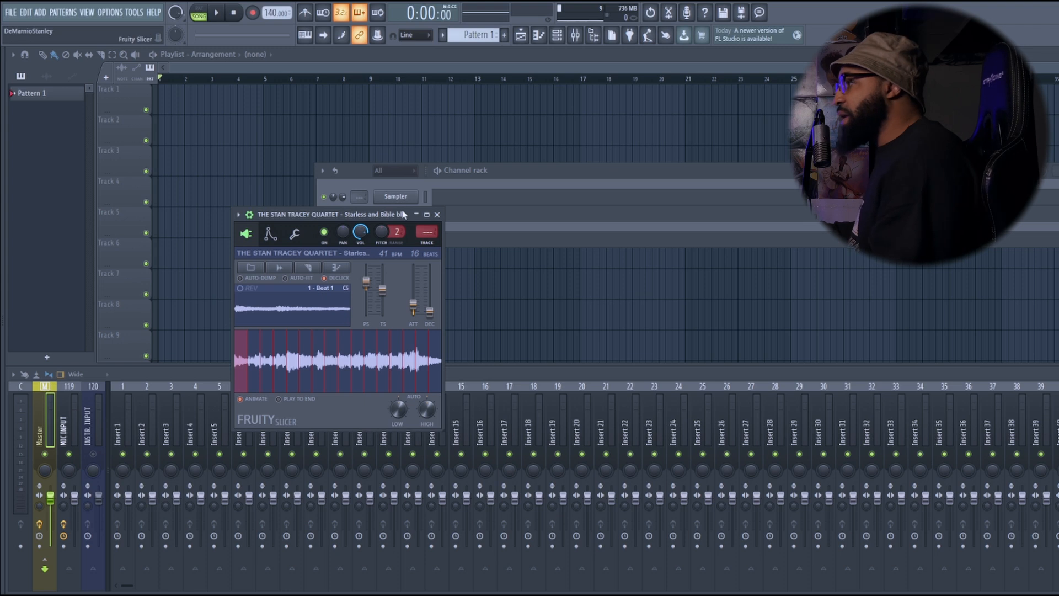
{"action": "left_click_drag", "start_coordinate": [396, 216], "coordinate": [638, 252]}
{"action": "left_click", "coordinate": [648, 182]}
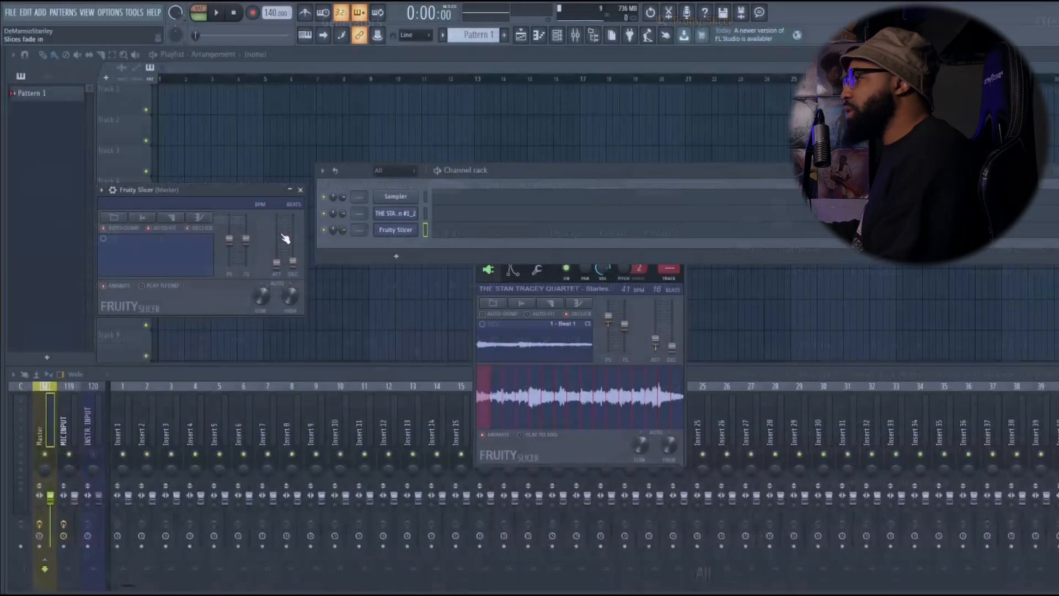
{"action": "key", "text": "Return"}
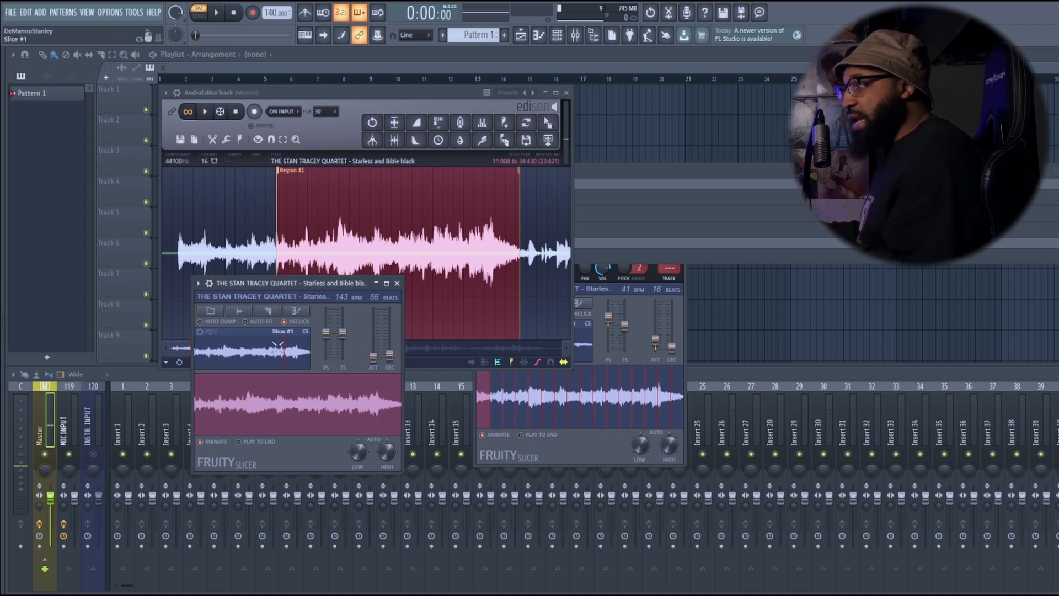
Add three manual slice points to the second slicer's sample: near its start, at about 40% and at about 75% of its length
{"action": "left_click", "coordinate": [203, 347]}
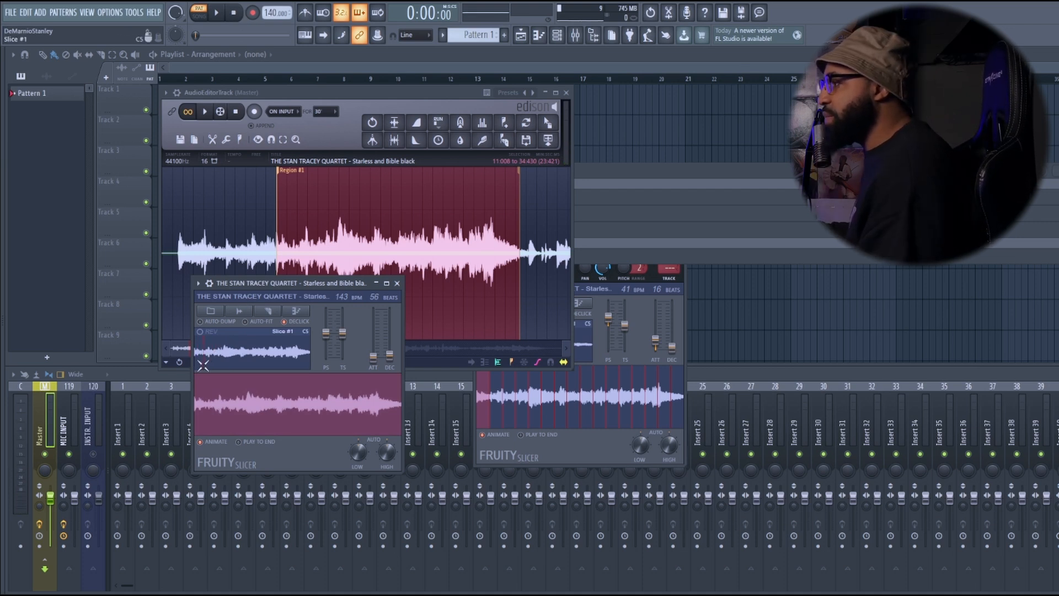
{"action": "left_click", "coordinate": [202, 362]}
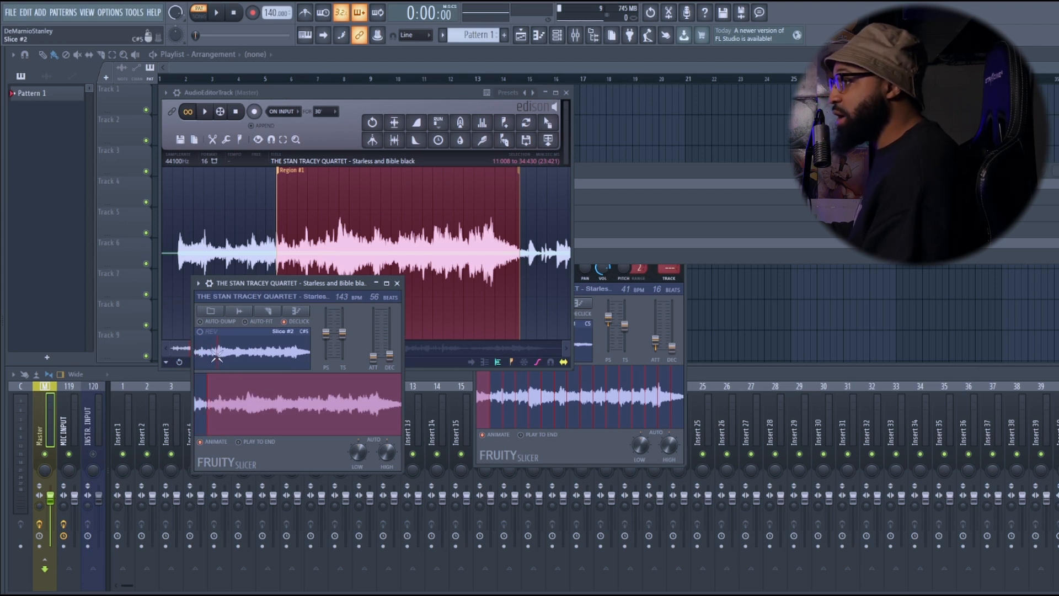
{"action": "right_click", "coordinate": [216, 356]}
{"action": "left_click", "coordinate": [260, 284]}
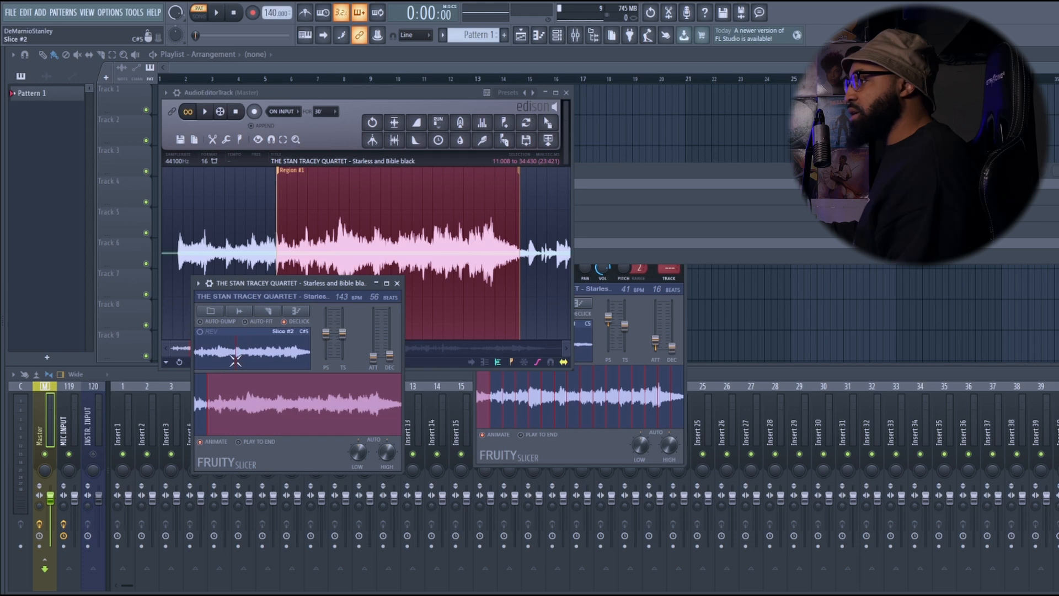
{"action": "right_click", "coordinate": [236, 361]}
{"action": "left_click", "coordinate": [255, 378]}
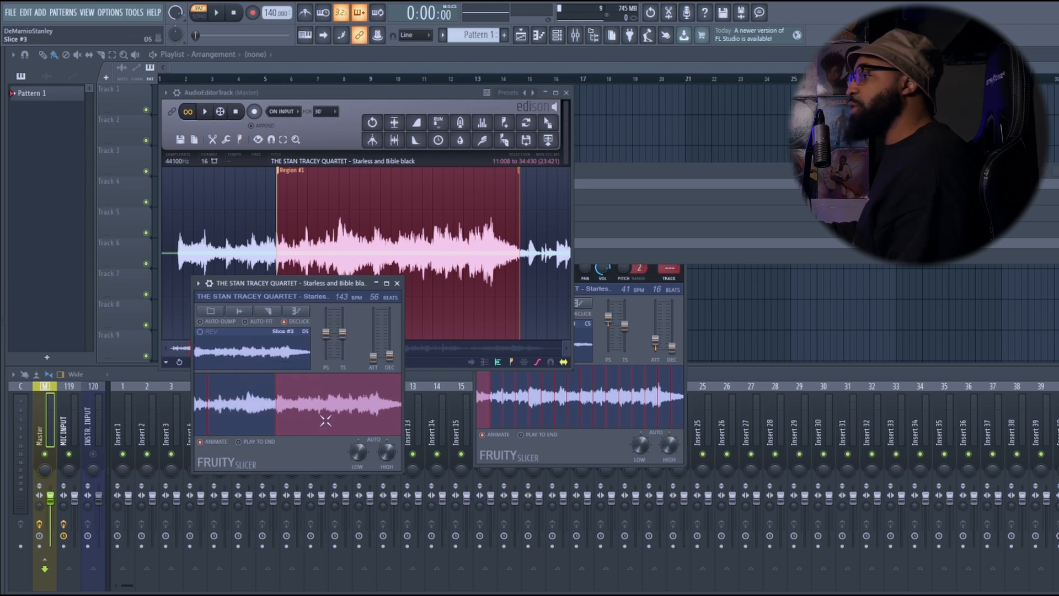
{"action": "right_click", "coordinate": [262, 360]}
{"action": "left_click", "coordinate": [278, 378]}
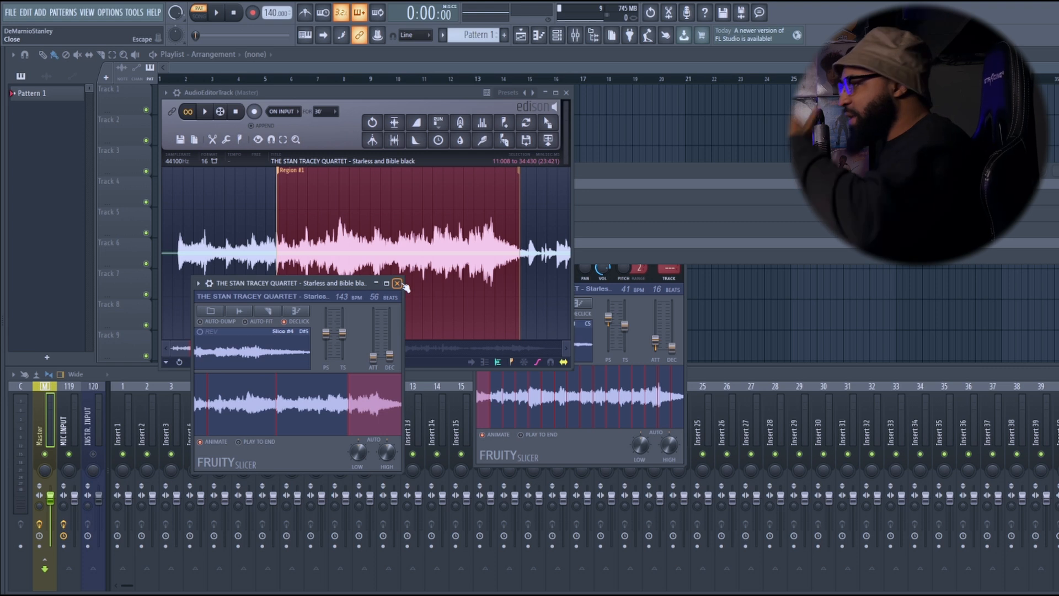
Save the project, and close the second slicer and the Edison audio editor
{"action": "key", "text": "ctrl+s"}
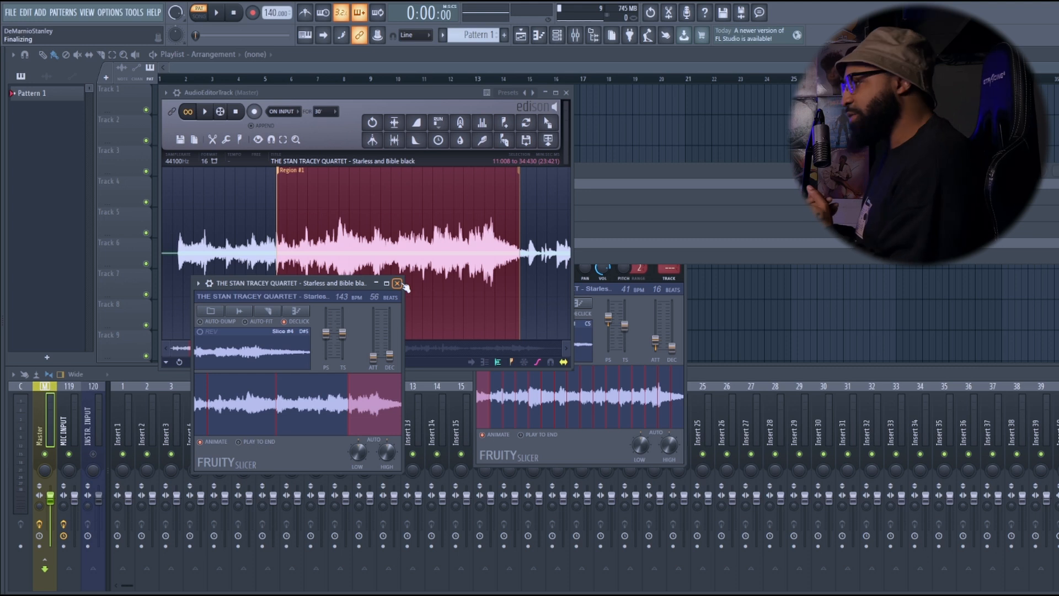
{"action": "left_click", "coordinate": [397, 283]}
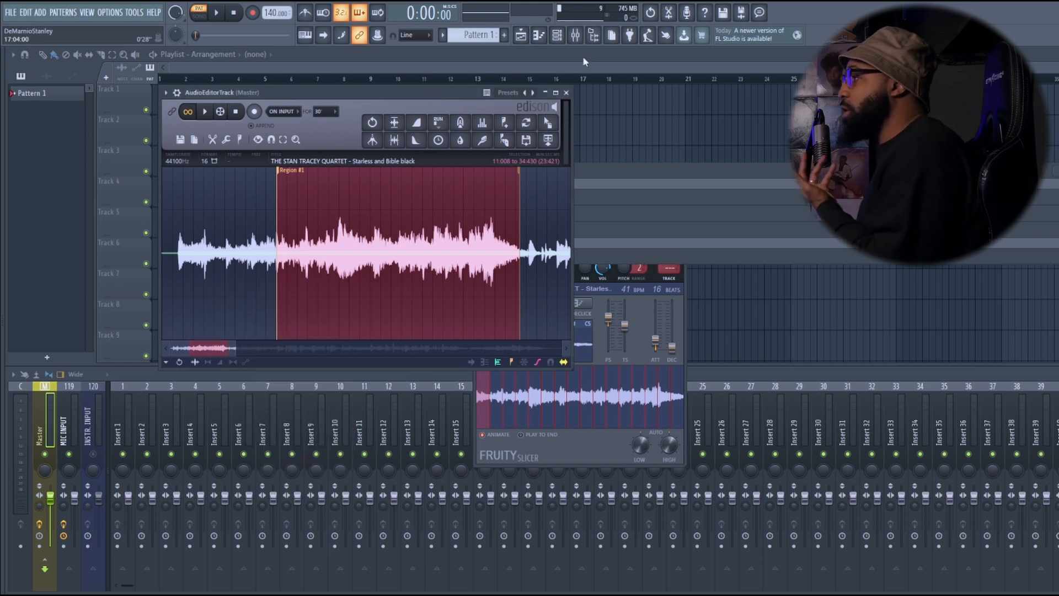
{"action": "left_click", "coordinate": [568, 93]}
Bring the beat-sliced Fruity Slicer forward and place it clear of the channel rack
{"action": "left_click", "coordinate": [634, 303]}
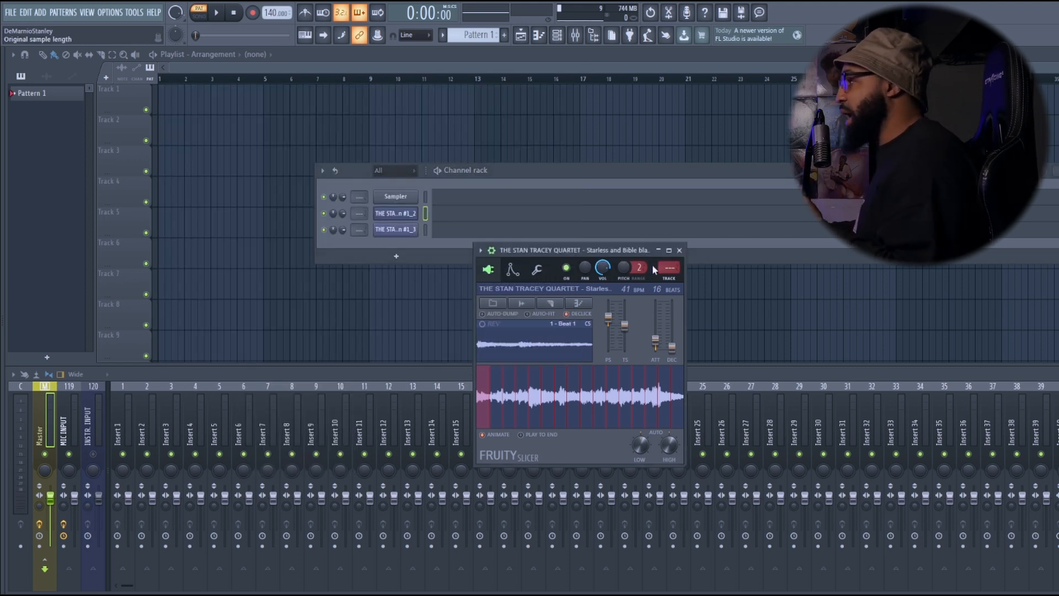
{"action": "left_click_drag", "start_coordinate": [600, 252], "coordinate": [816, 293]}
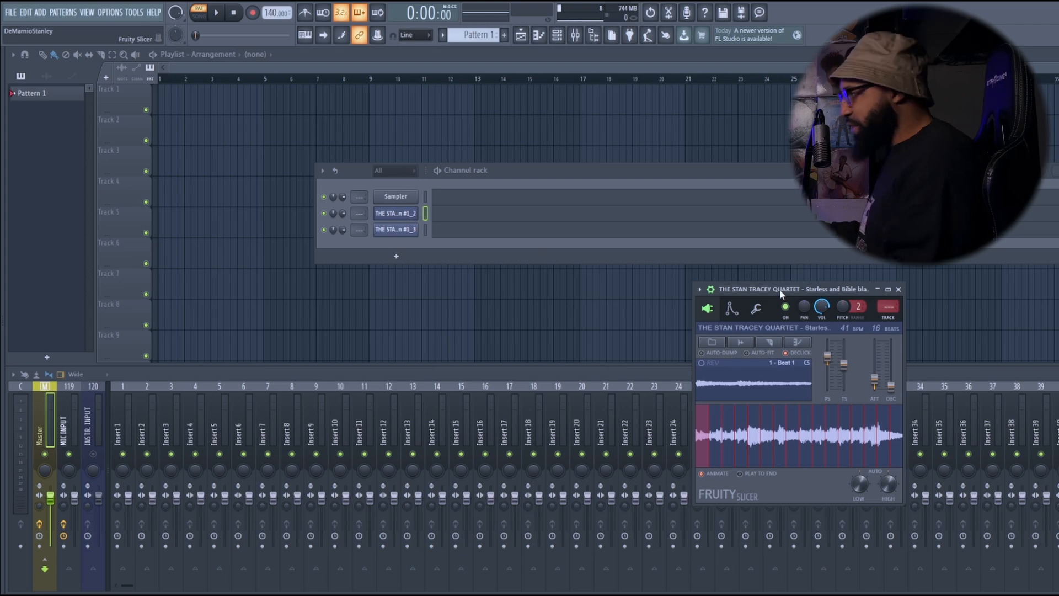
{"action": "left_click_drag", "start_coordinate": [780, 289], "coordinate": [389, 242]}
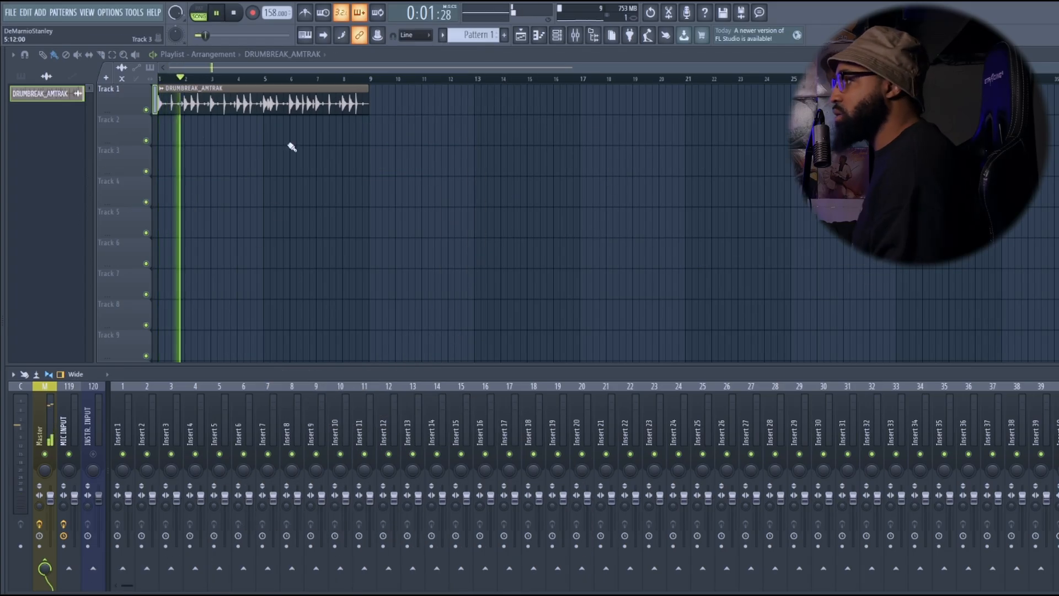
Route the DRUMBREAK_AMTRAK audio clip to mixer insert 1
{"action": "double_click", "coordinate": [296, 103]}
{"action": "key", "text": "ctrl+l"}
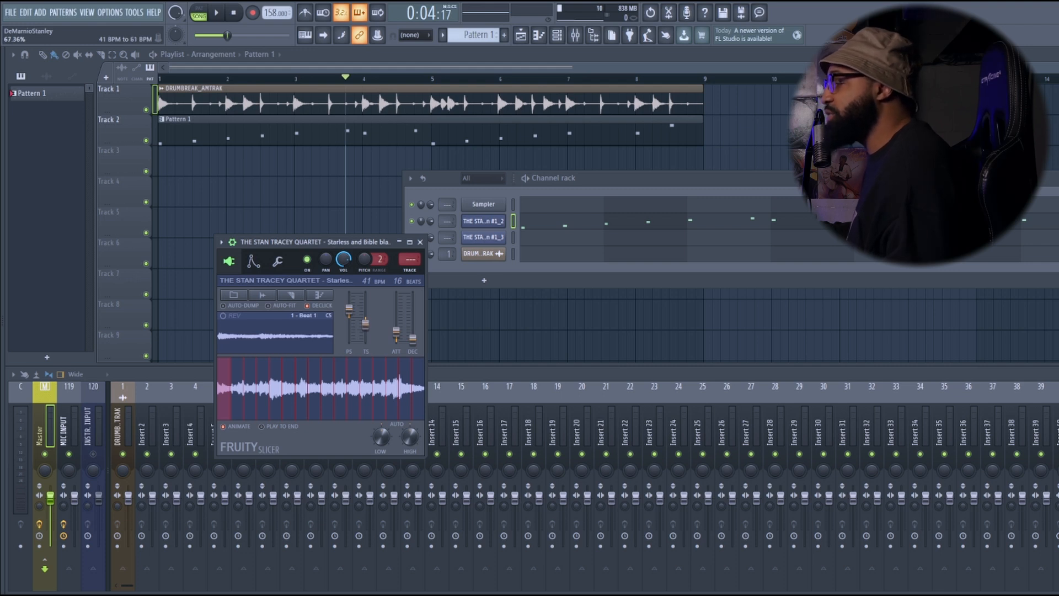
Play the chops over the drum break, raise the beat-sliced sample's time stretch slightly, and replay the arrangement
{"action": "key", "text": "space"}
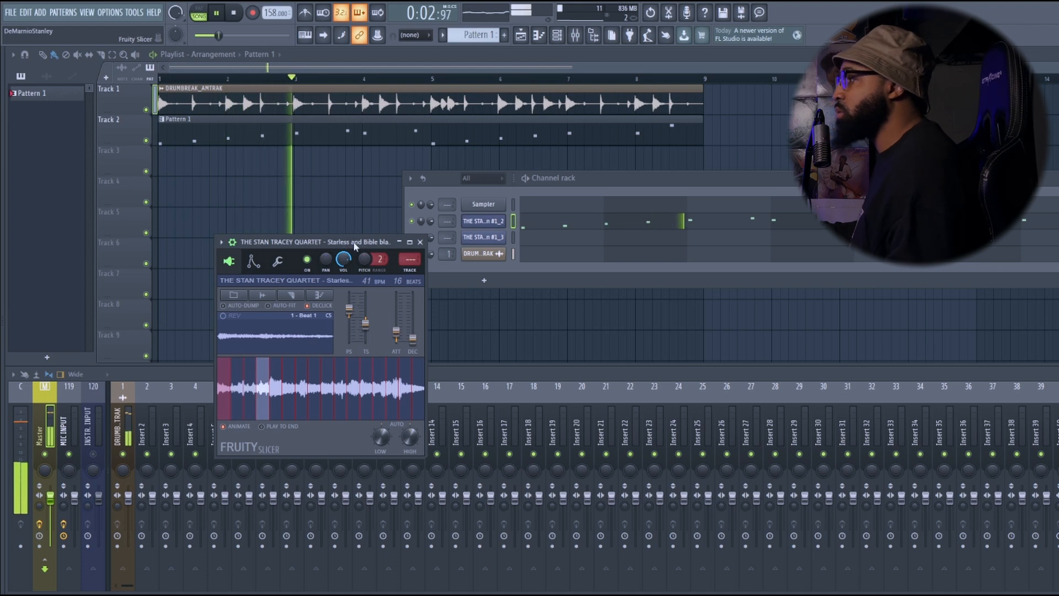
{"action": "left_click_drag", "start_coordinate": [345, 244], "coordinate": [589, 267]}
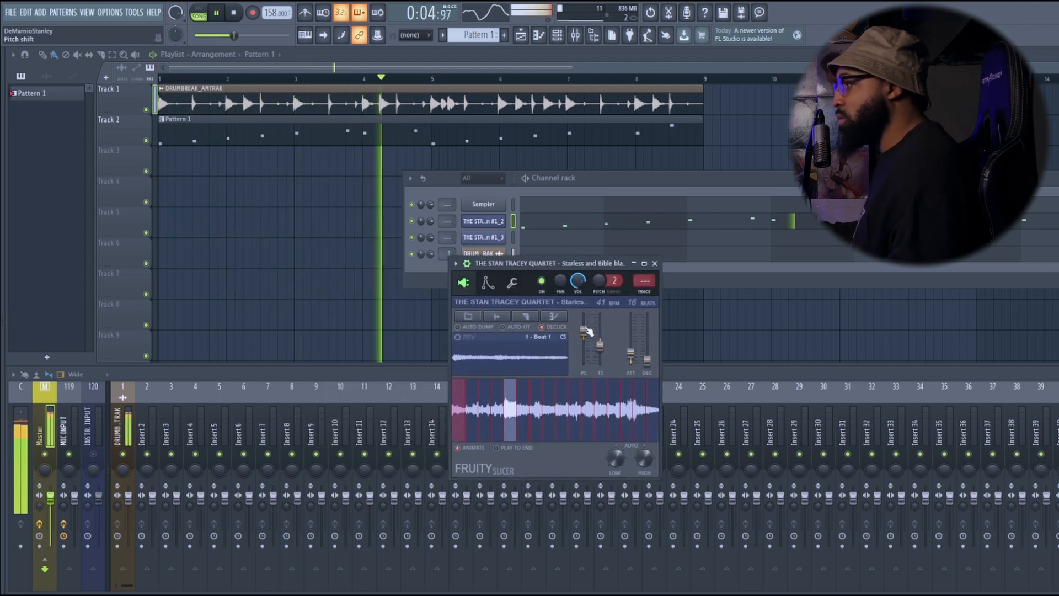
{"action": "key", "text": "space"}
{"action": "left_click_drag", "start_coordinate": [600, 346], "coordinate": [600, 335]}
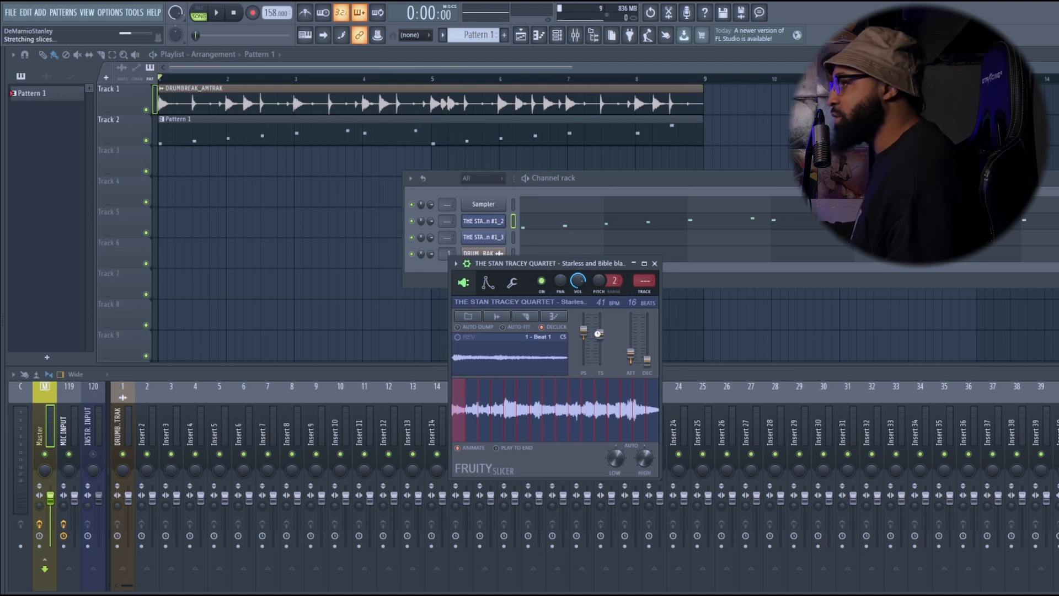
{"action": "key", "text": "space"}
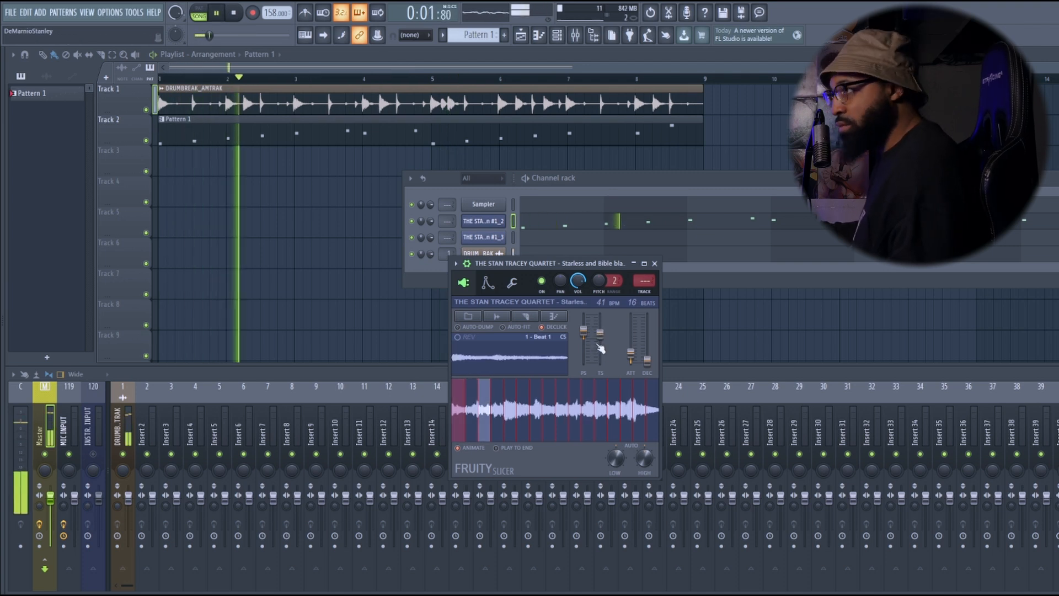